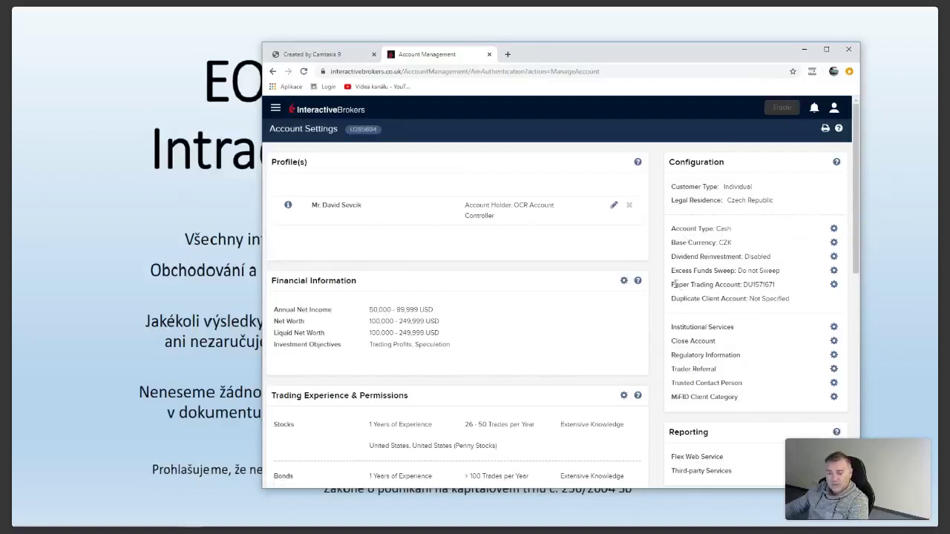
Step: Open the Paper Trading Account configuration to review its details, and return to Account Settings
left_click_drag(672, 285, 737, 284)
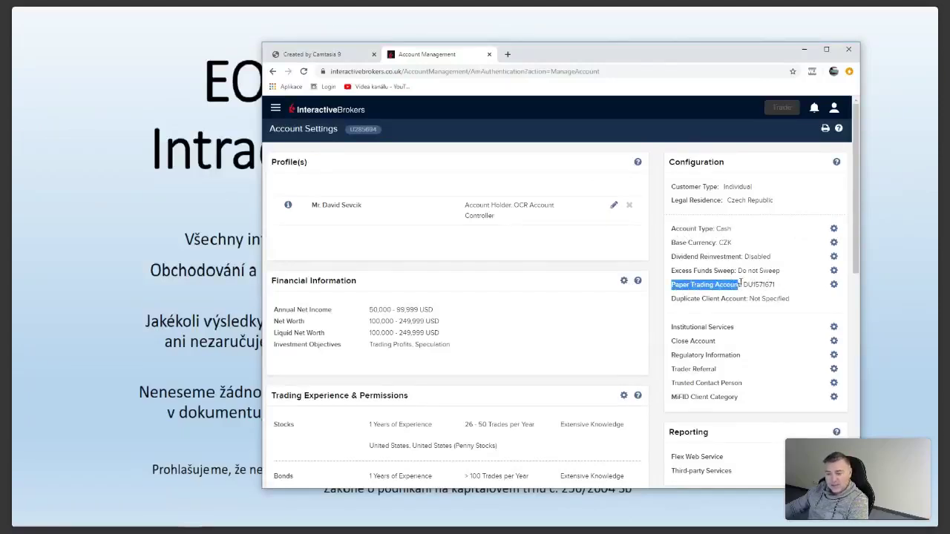
left_click(834, 286)
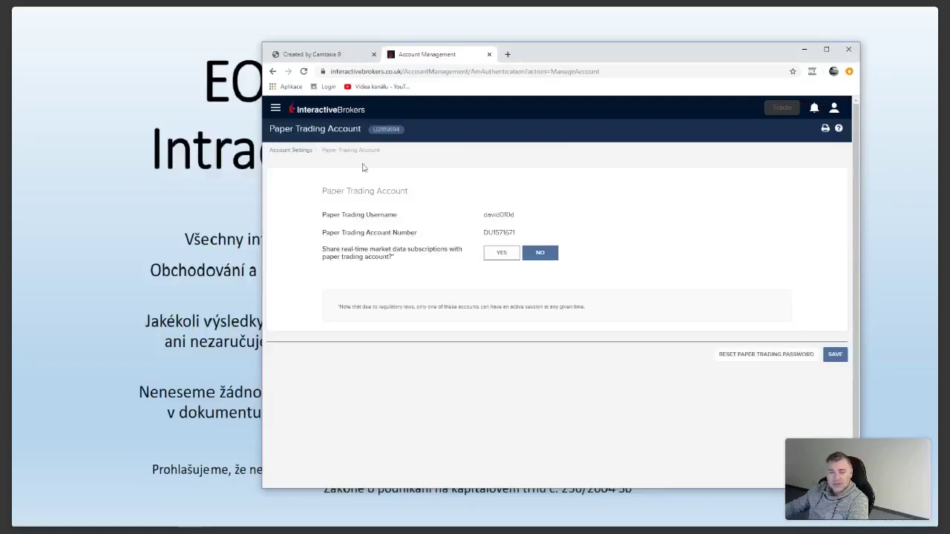
left_click(275, 110)
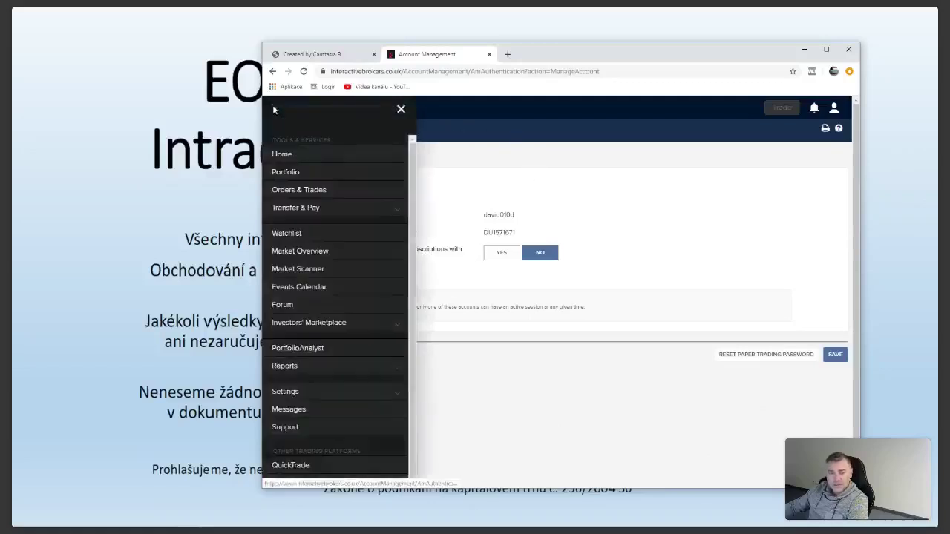
left_click(287, 397)
left_click(302, 414)
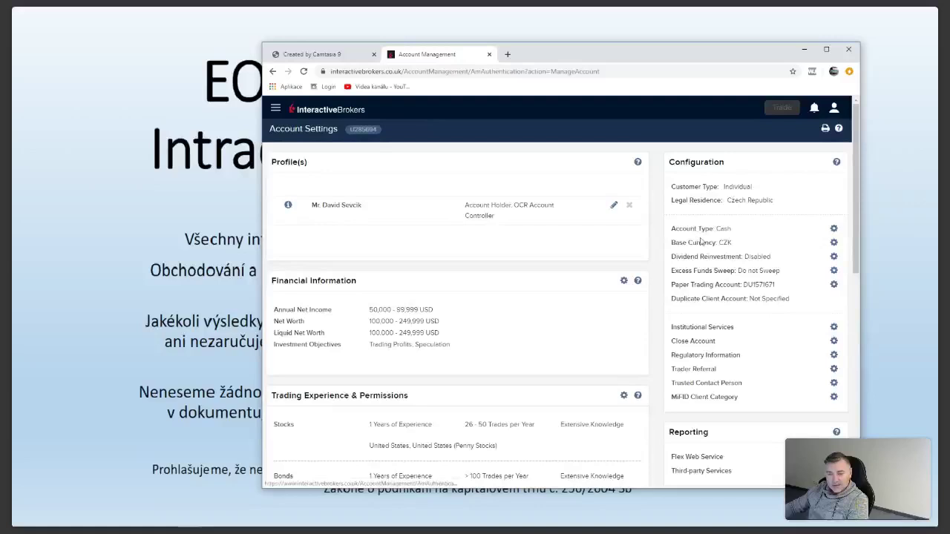
Step: Open the Account Type configuration and view the account types available for selection
left_click_drag(671, 229, 733, 232)
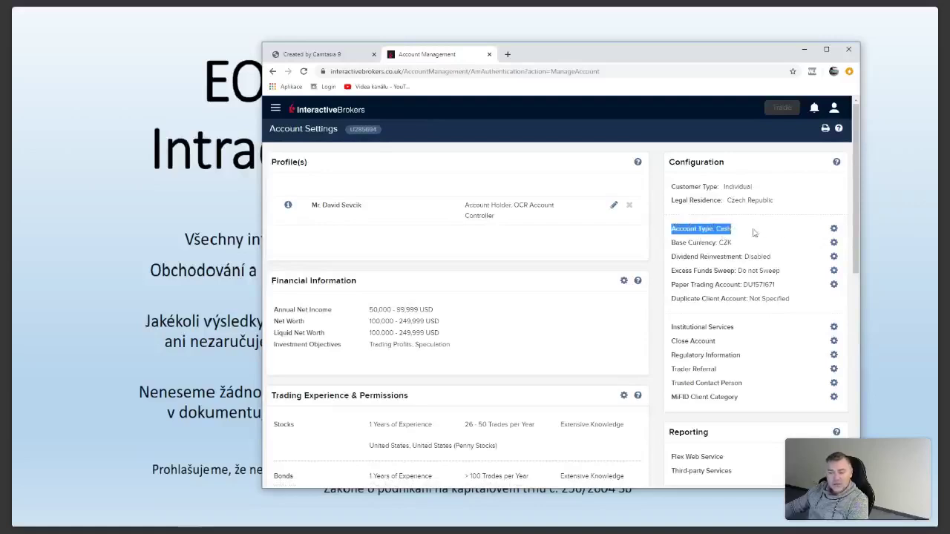
left_click(833, 229)
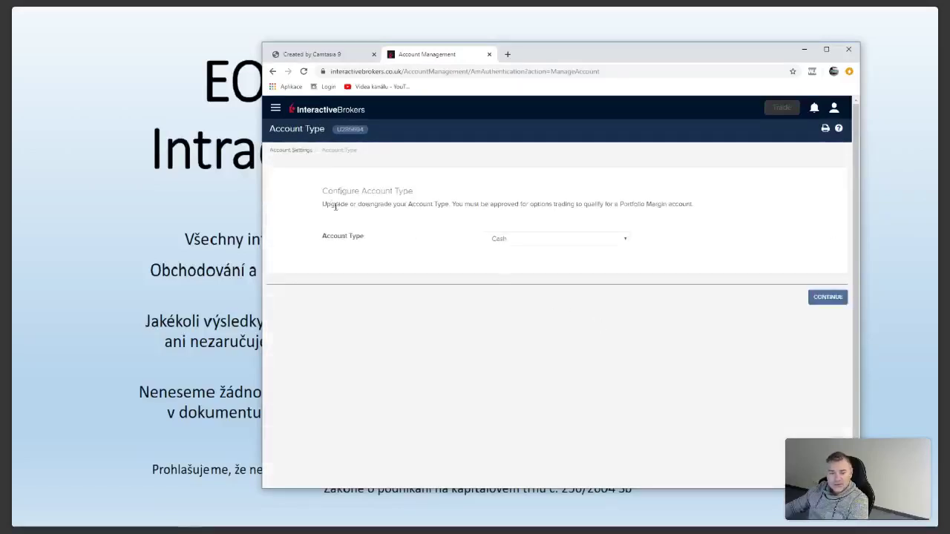
left_click_drag(326, 238, 364, 244)
left_click(626, 240)
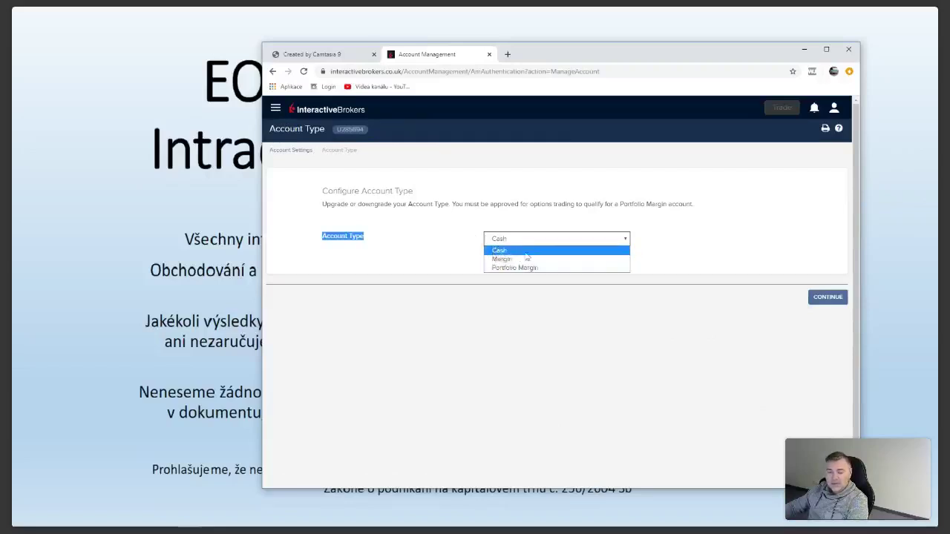
Step: Leave the account type unchanged and open the Message Center
left_click(276, 108)
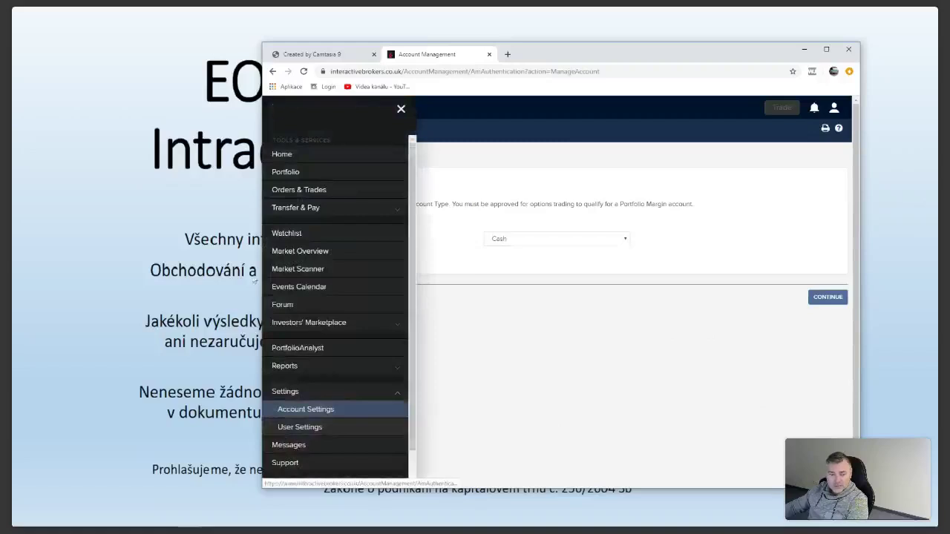
scroll(350, 403, "down", 1)
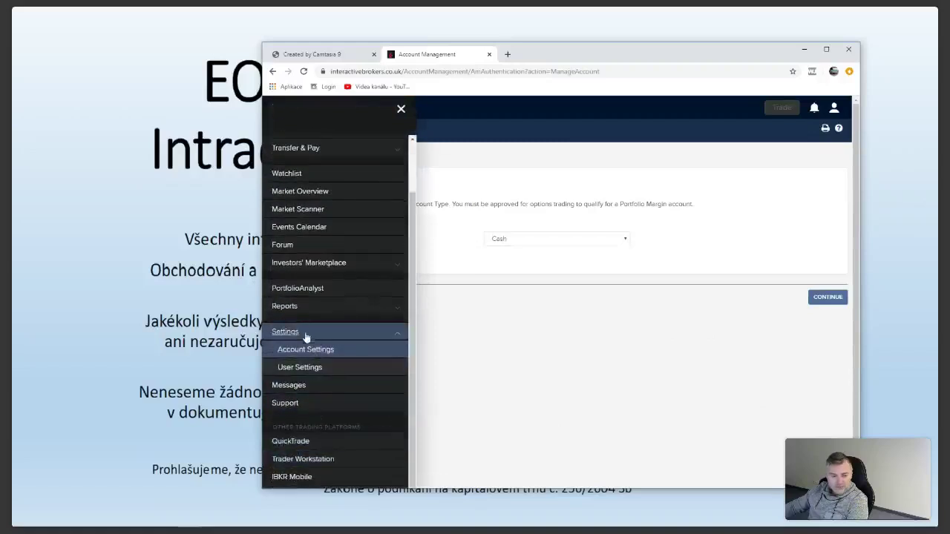
left_click(286, 387)
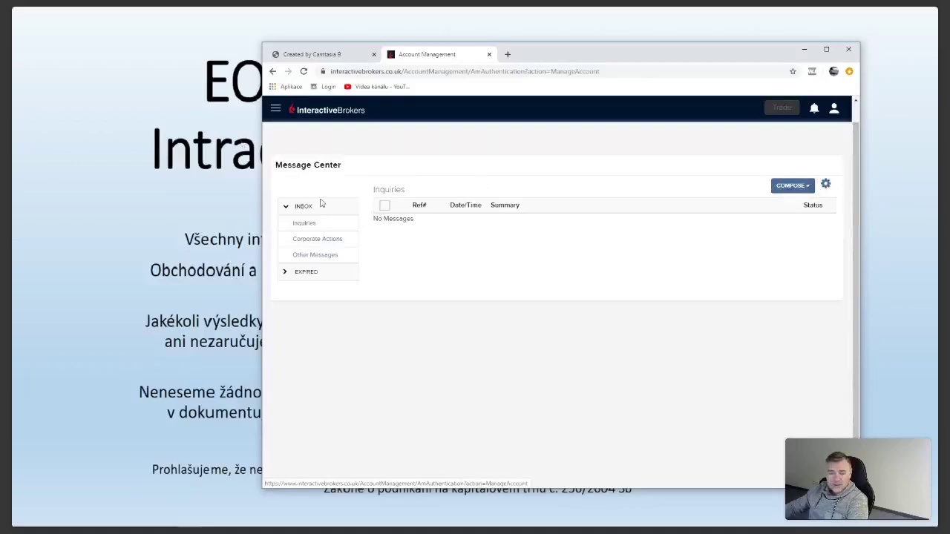
Step: Draft a new support ticket with the summary "I would like to change my typ" and close it without submitting
left_click(791, 186)
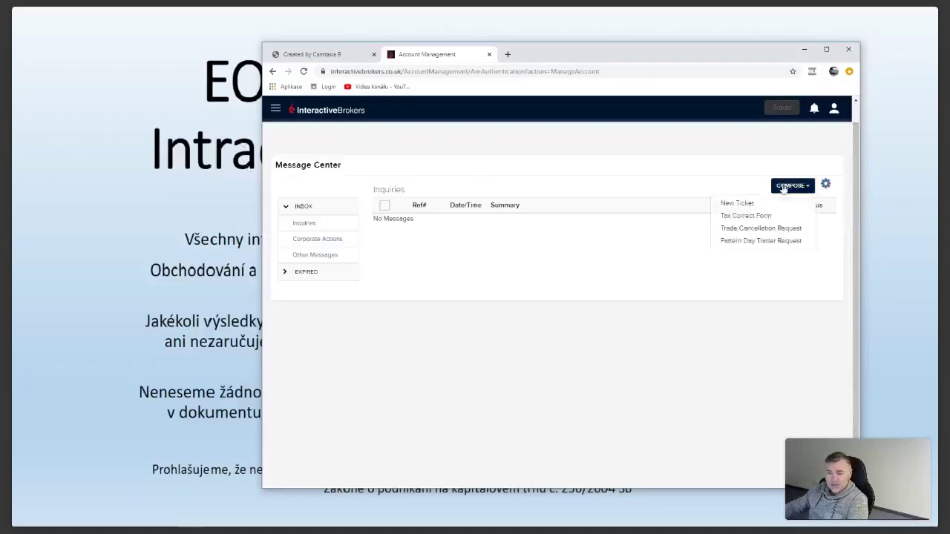
left_click(737, 204)
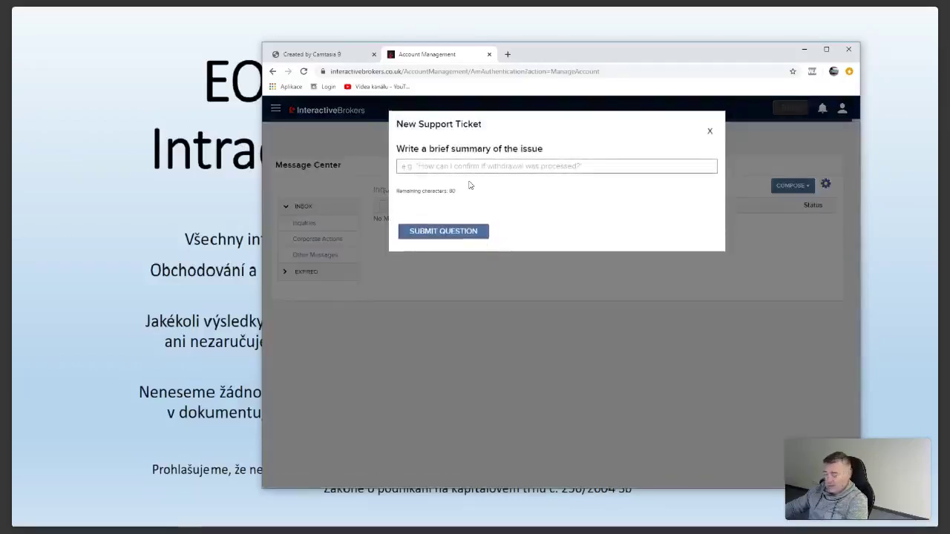
type("I wolukd")
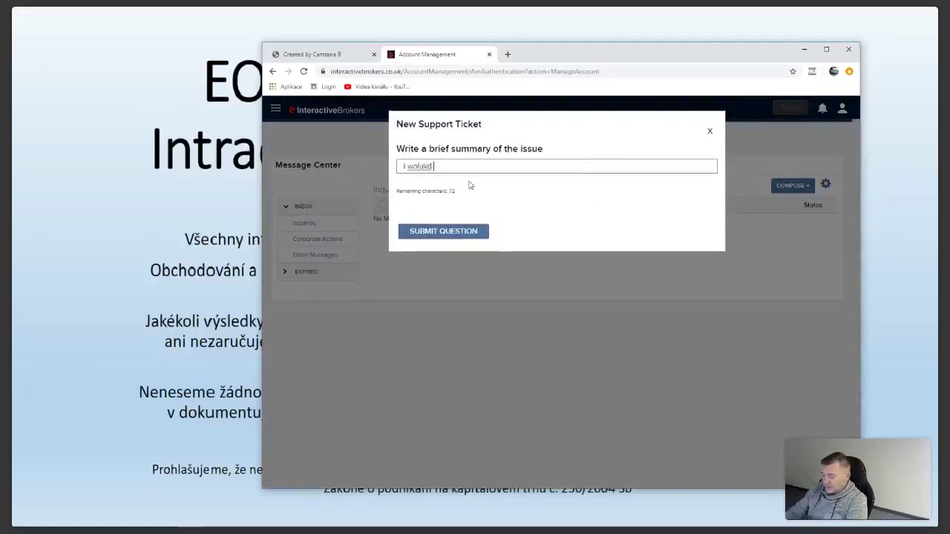
type(" like")
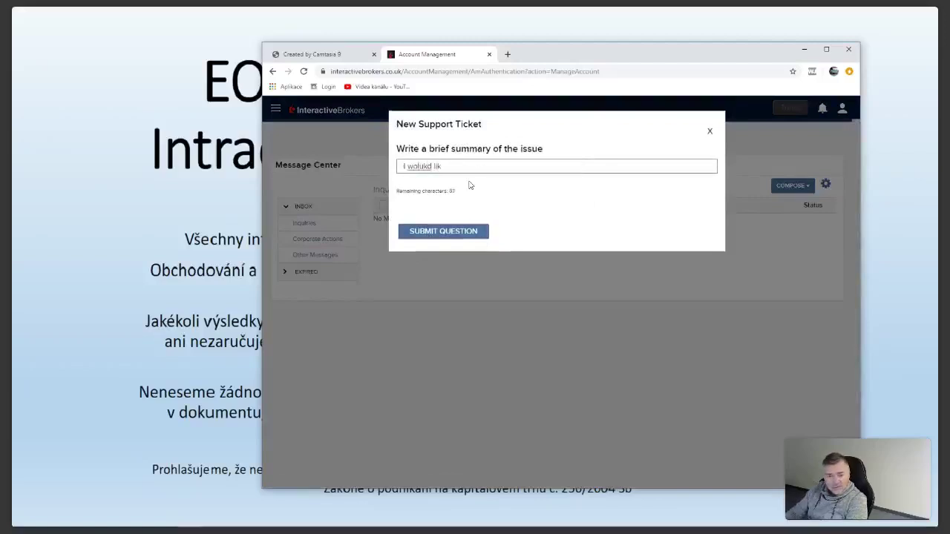
key("BackSpace")
key("BackSpace")
key("BackSpace")
key("BackSpace")
key("BackSpace")
type("uld like to change m")
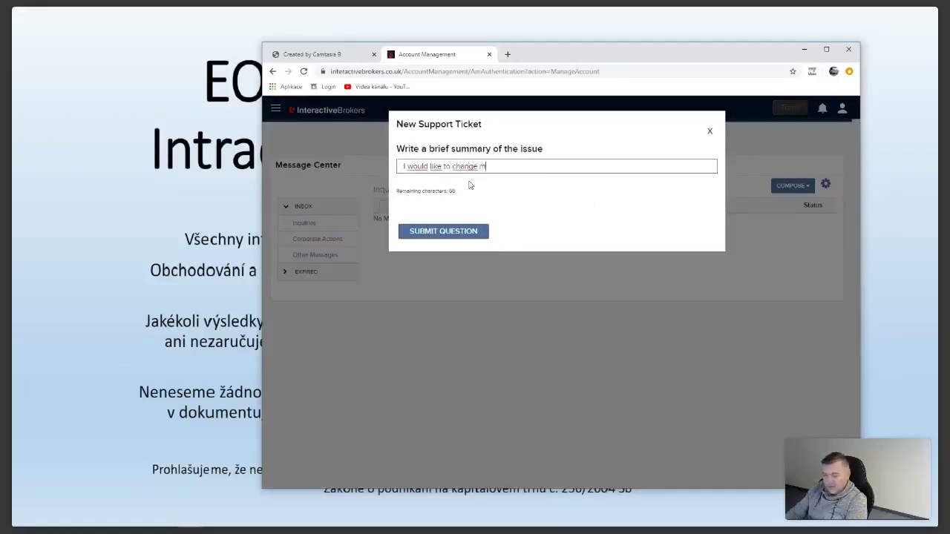
type("y typ")
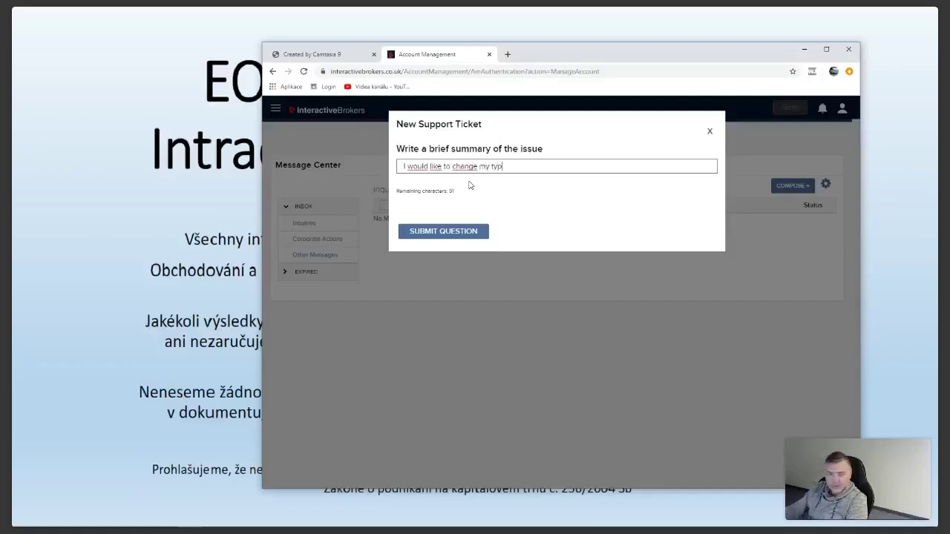
left_click(709, 133)
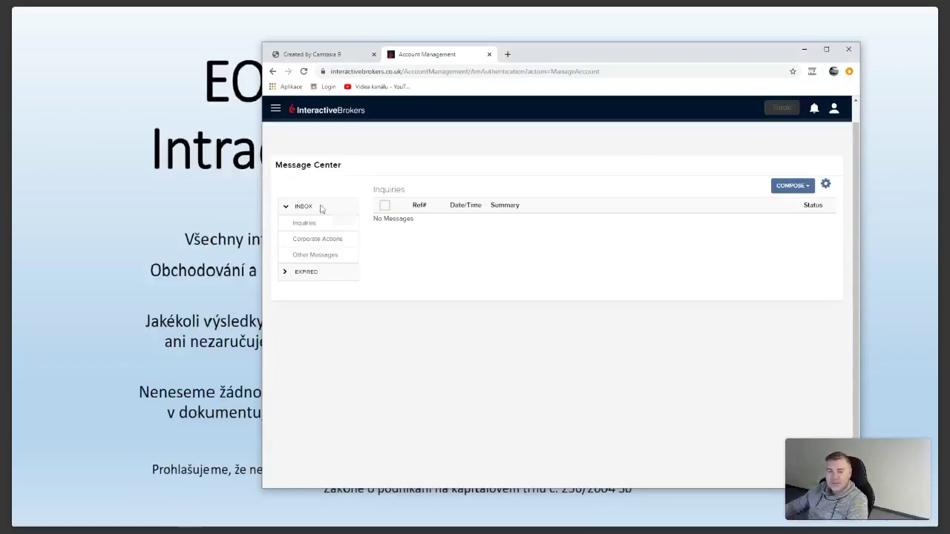
Step: Switch to the remote desktop session and close the running Trader Workstation
left_click_drag(660, 67, 871, 65)
key("alt+Tab")
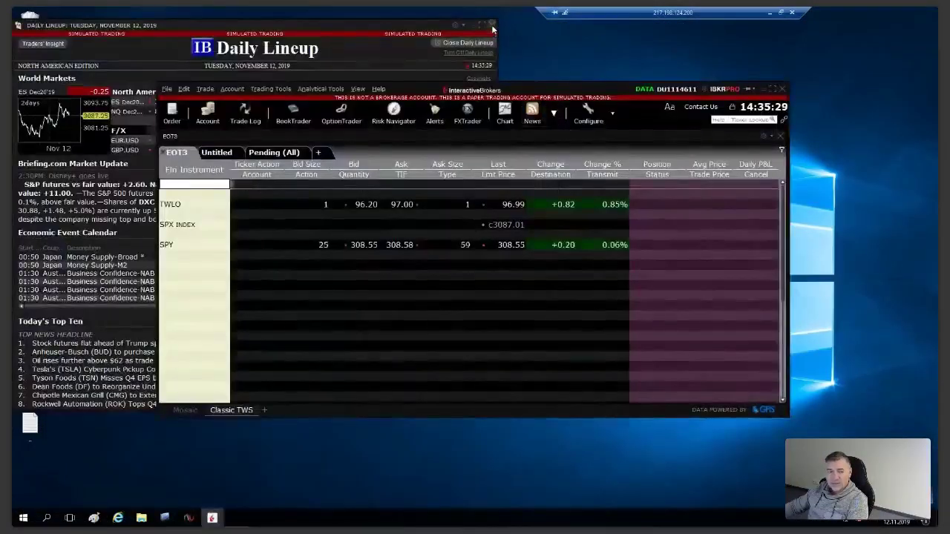
left_click(781, 89)
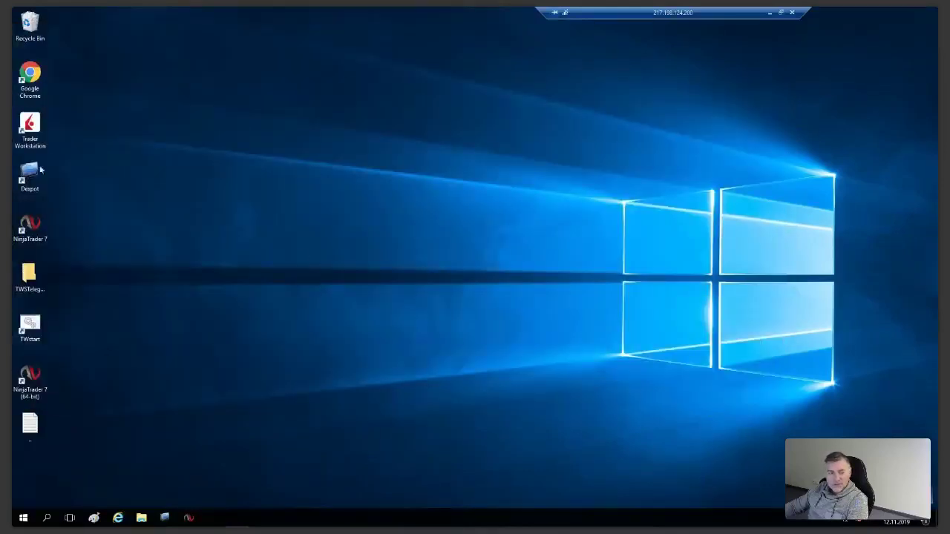
Step: Launch Trader Workstation and set its login mode to Paper Trading
left_click(29, 130)
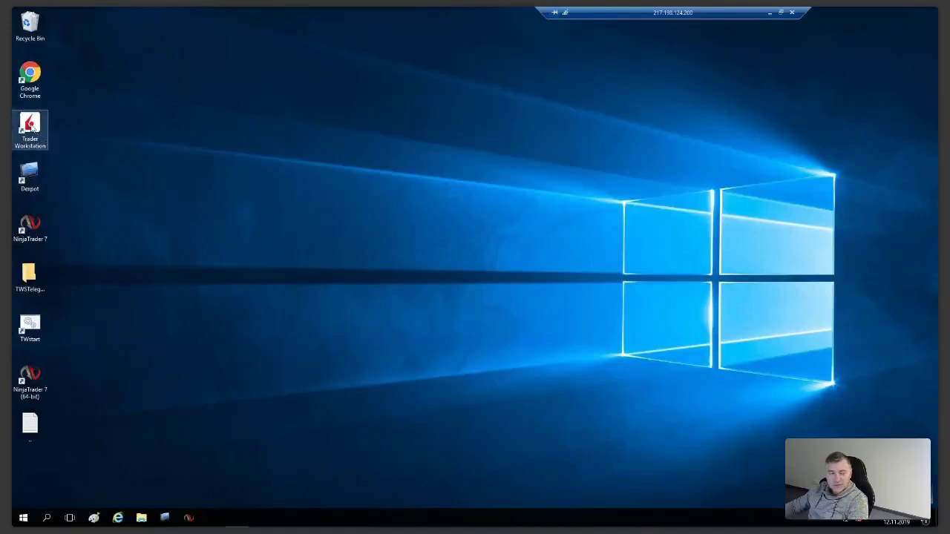
double_click(33, 128)
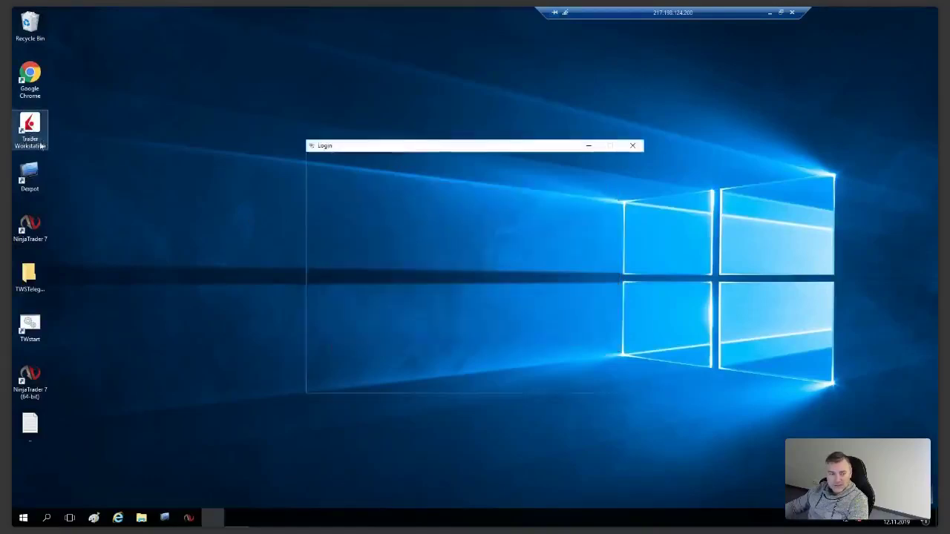
left_click(441, 228)
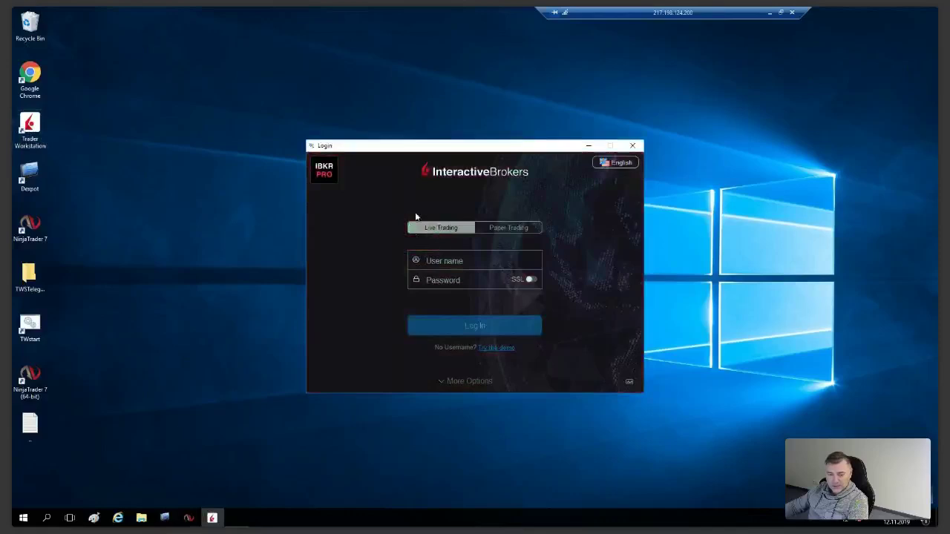
left_click(509, 230)
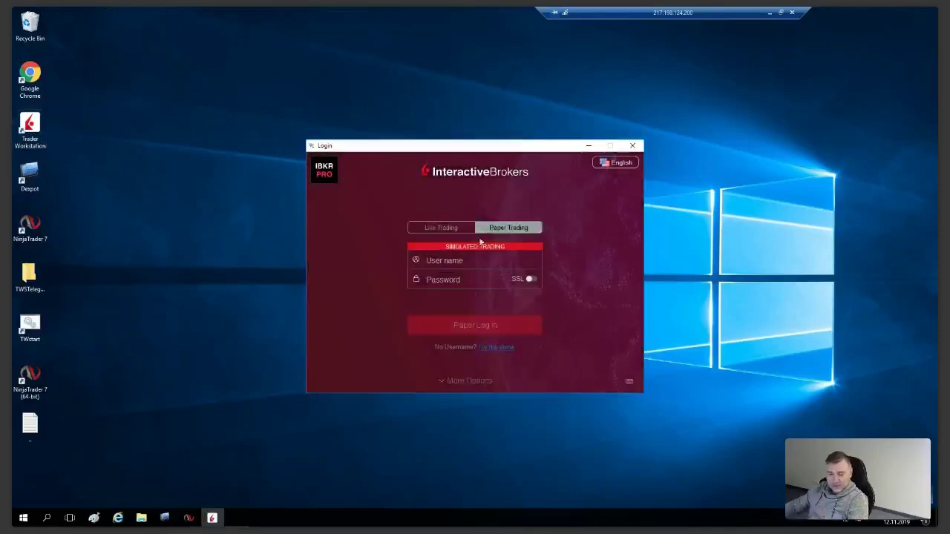
Step: Log in to paper trading with the account's user name and password, and accept the simulated trading notice
left_click(441, 262)
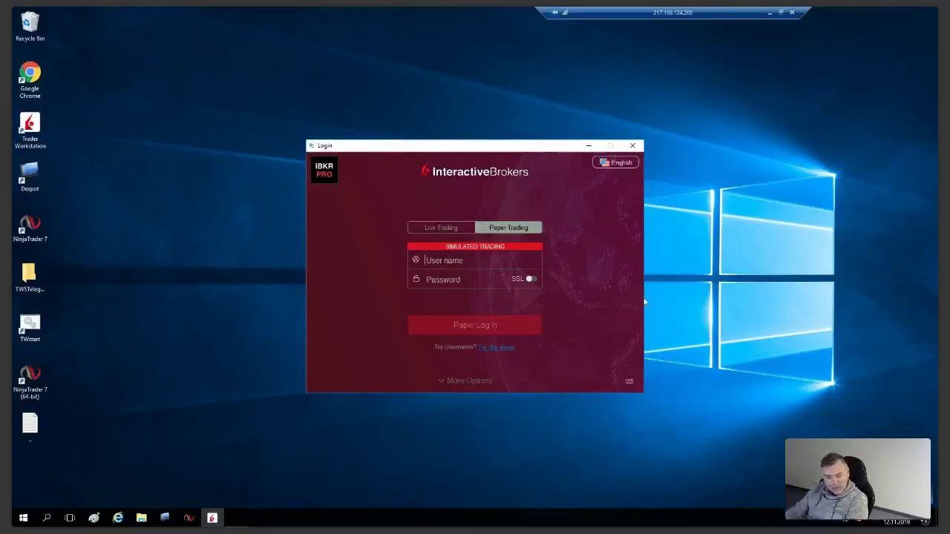
type("david0262")
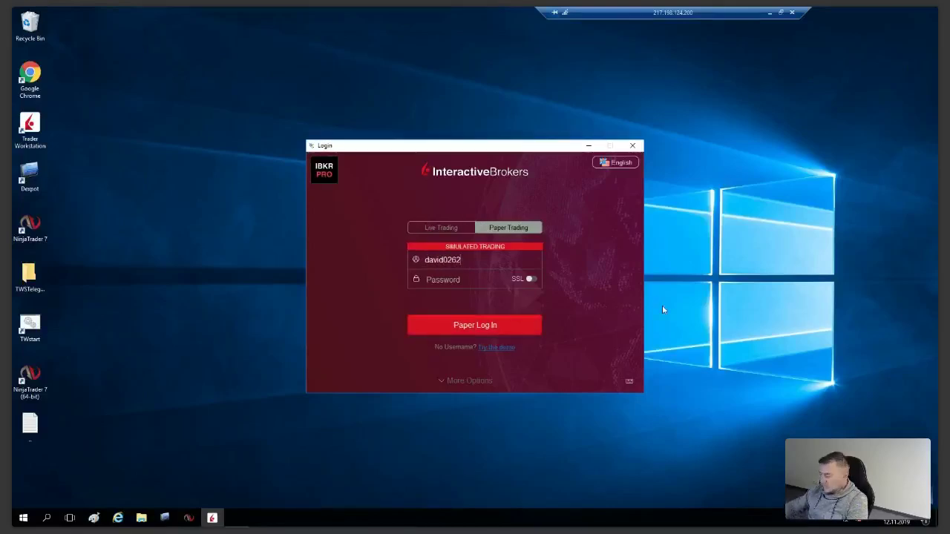
key("Tab")
type("********")
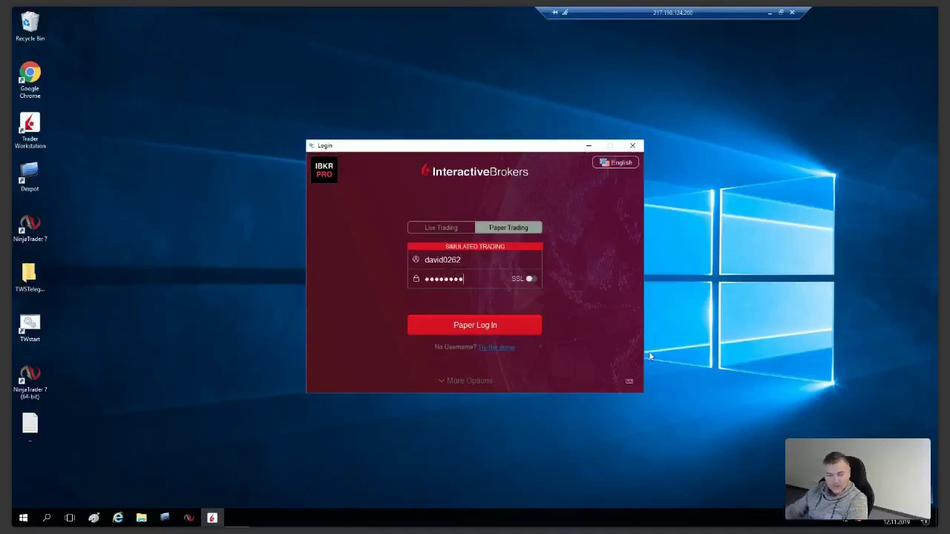
key("Return")
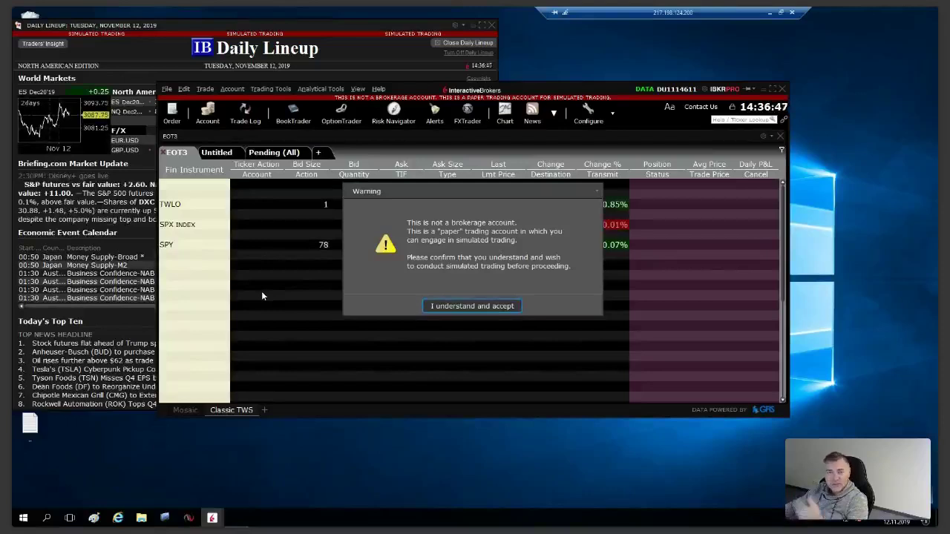
left_click(433, 307)
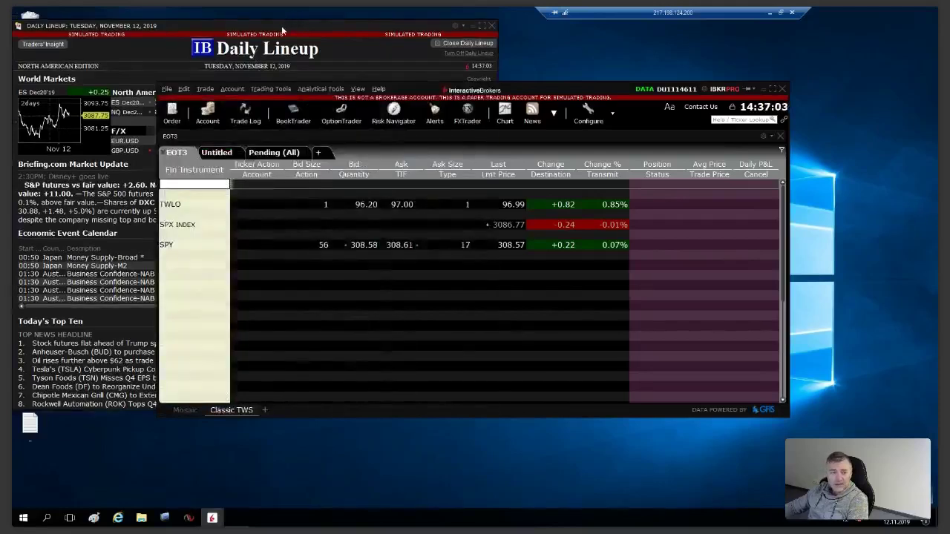
Step: Look through the Economic Event Calendar in the Daily Lineup and close the Daily Lineup window
left_click(158, 98)
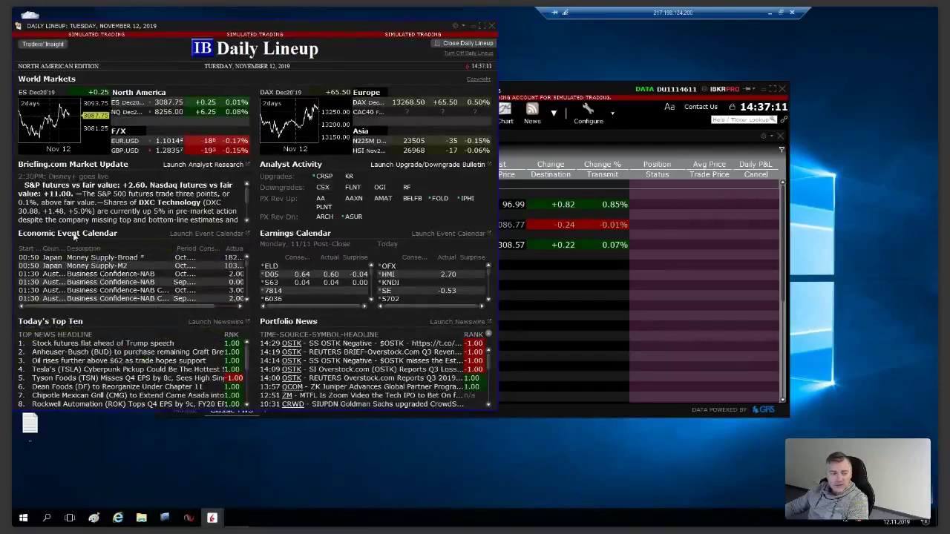
scroll(93, 263, "down", 1)
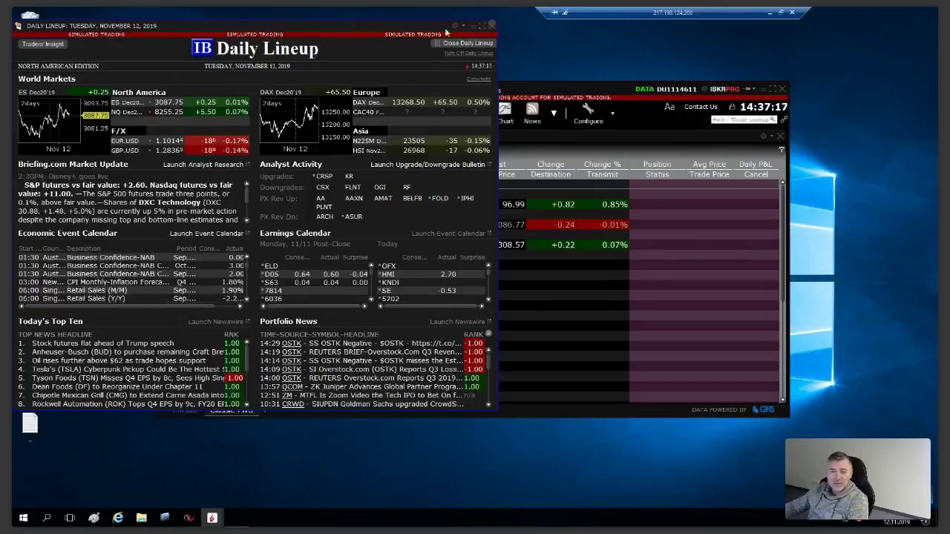
left_click(492, 28)
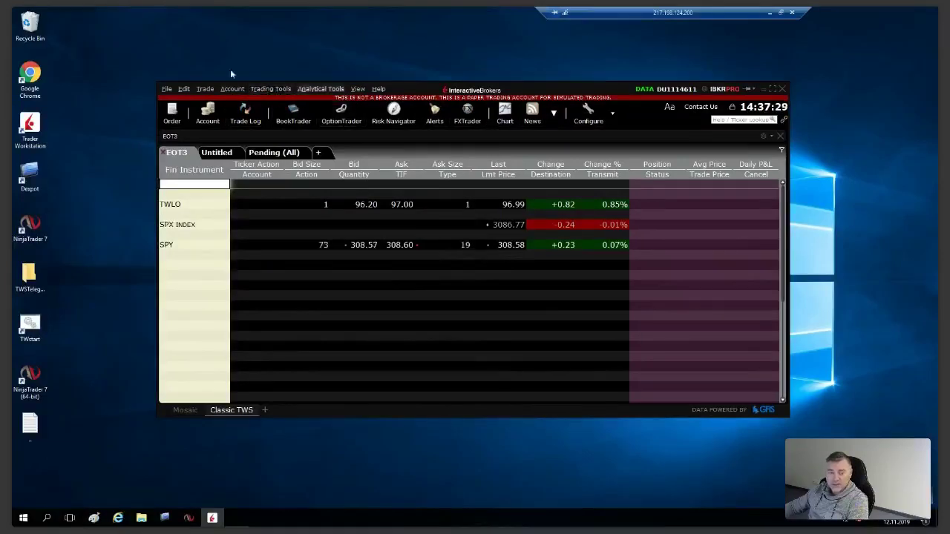
left_click(269, 90)
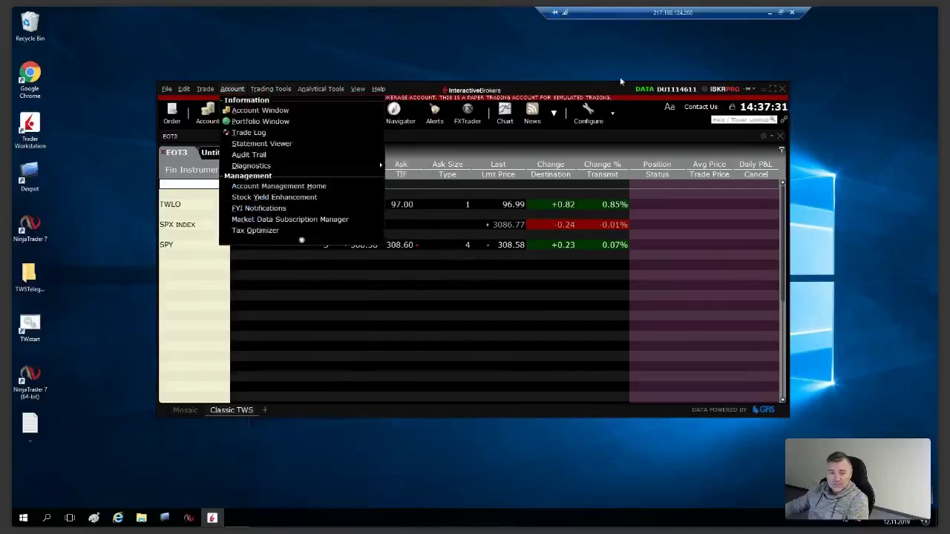
left_click(236, 89)
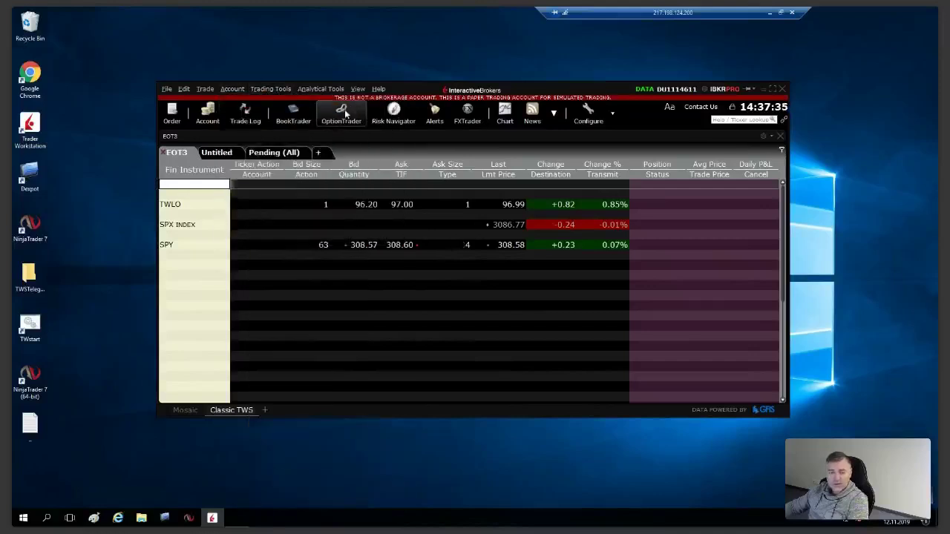
left_click(271, 89)
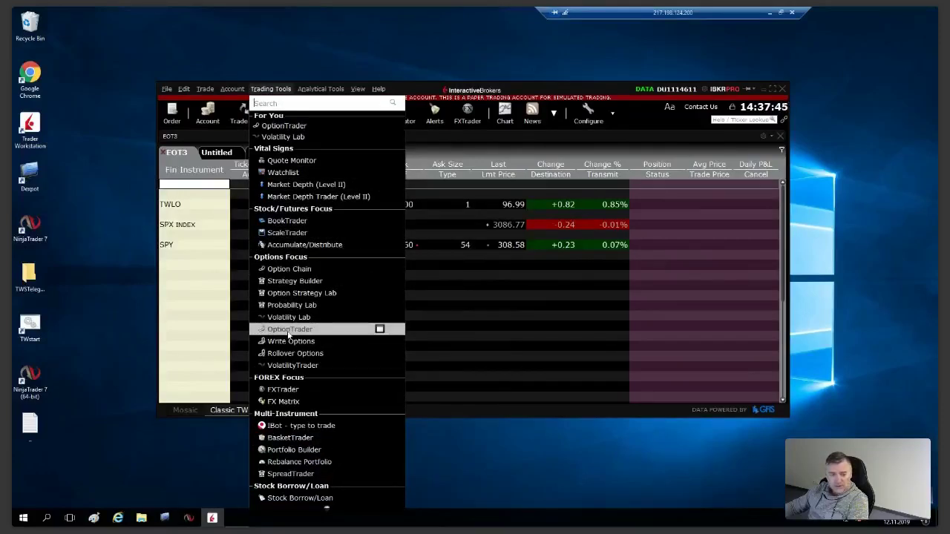
left_click(301, 92)
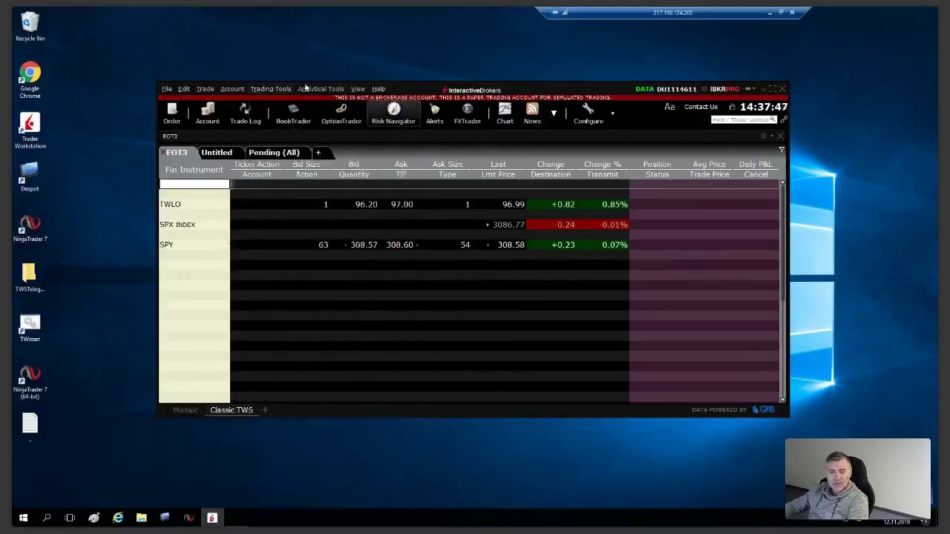